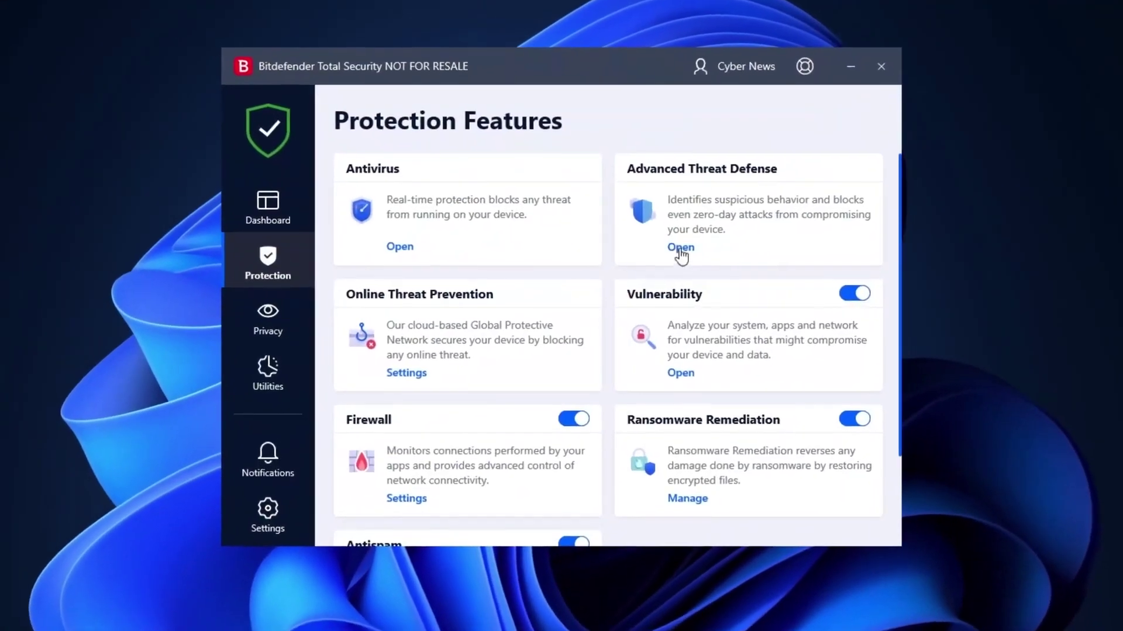
Step: Open Advanced Threat Defense from Bitdefender's Protection Features
left_click(663, 256)
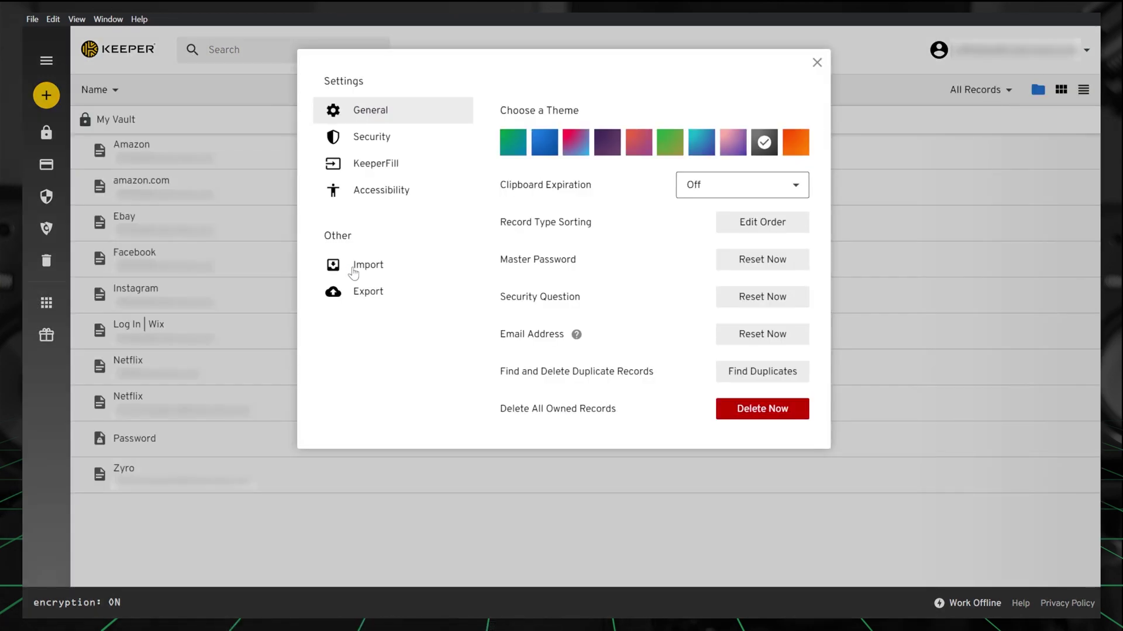
Step: Show the Import options under Other in Keeper's Settings dialog
left_click(359, 268)
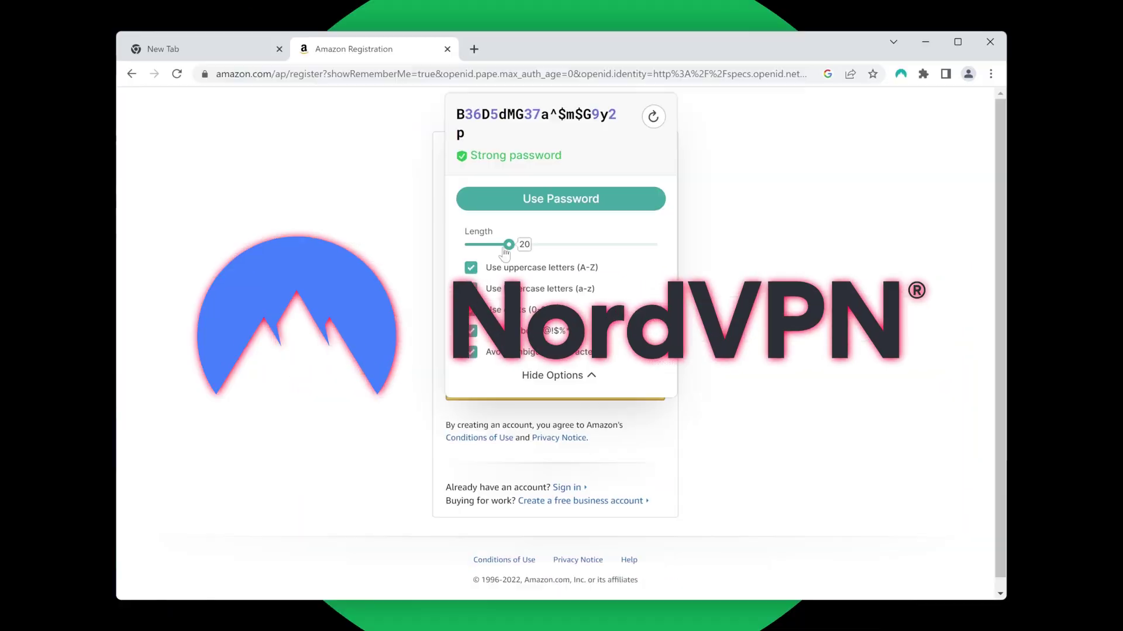
Step: Set generator length to 18, view a breach, open For share, autofill Amazon's name field
left_click_drag(508, 245, 501, 244)
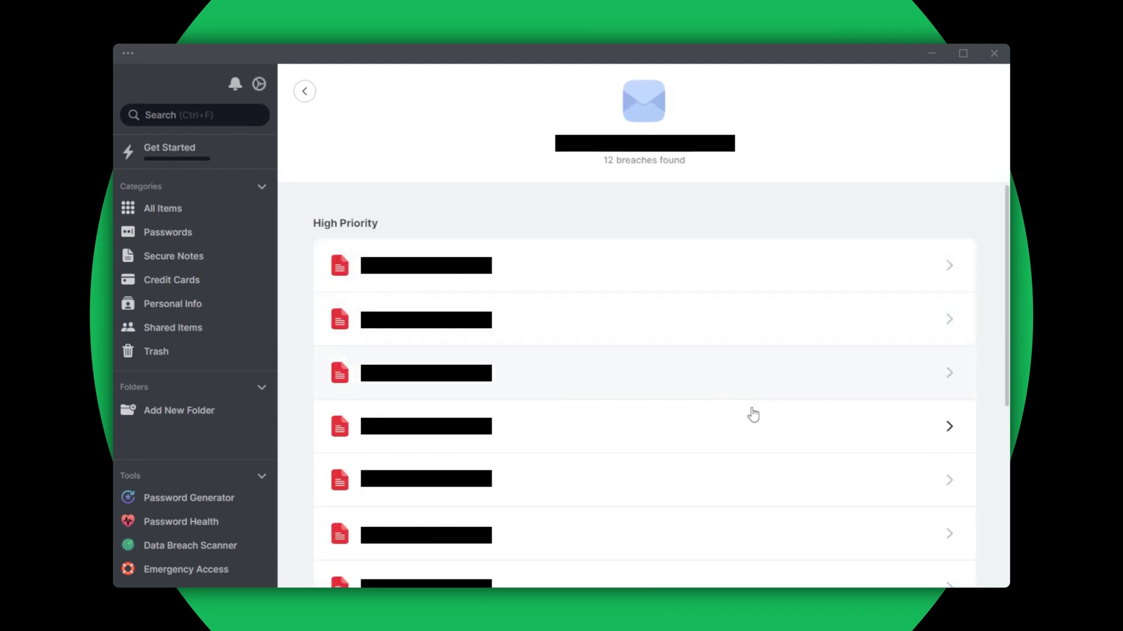
left_click(745, 437)
scroll(644, 351, "down", 3)
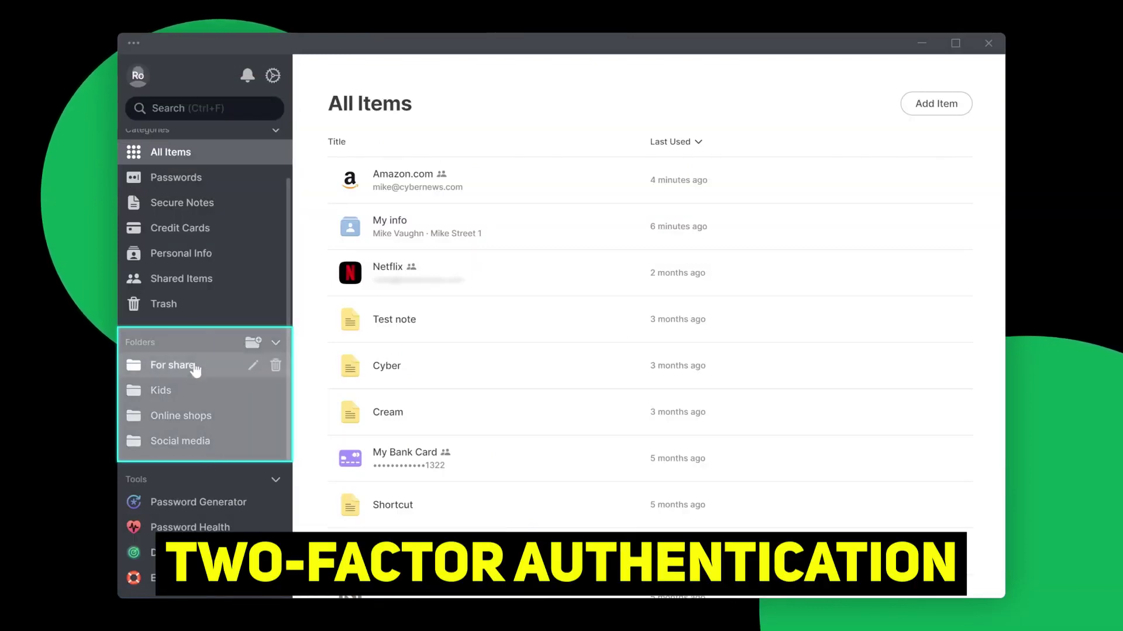
left_click(195, 370)
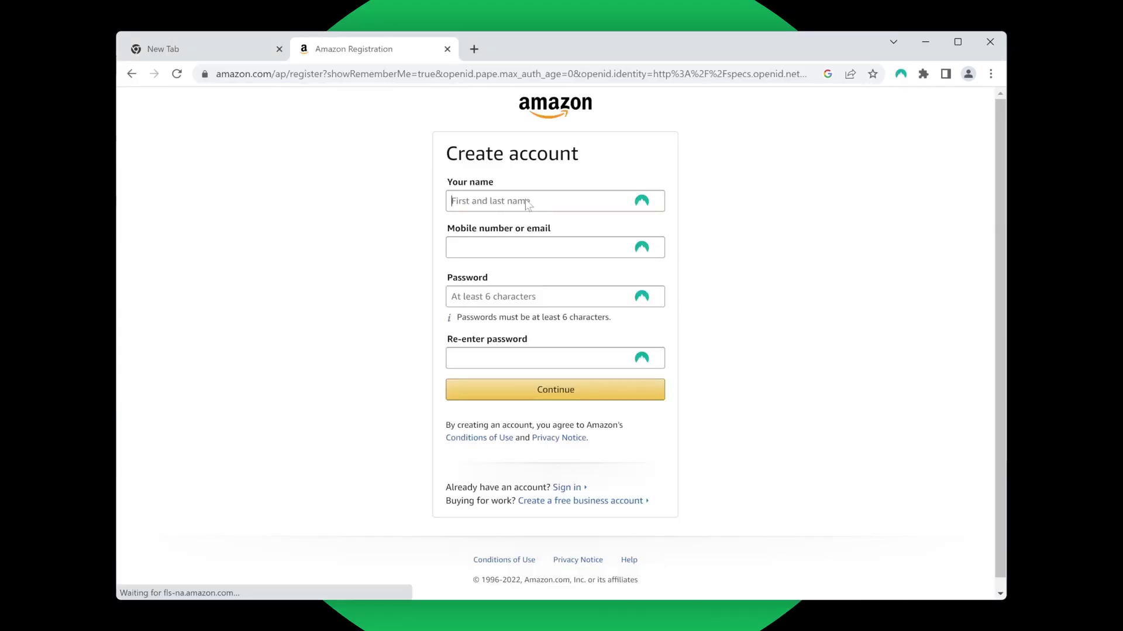
left_click(527, 201)
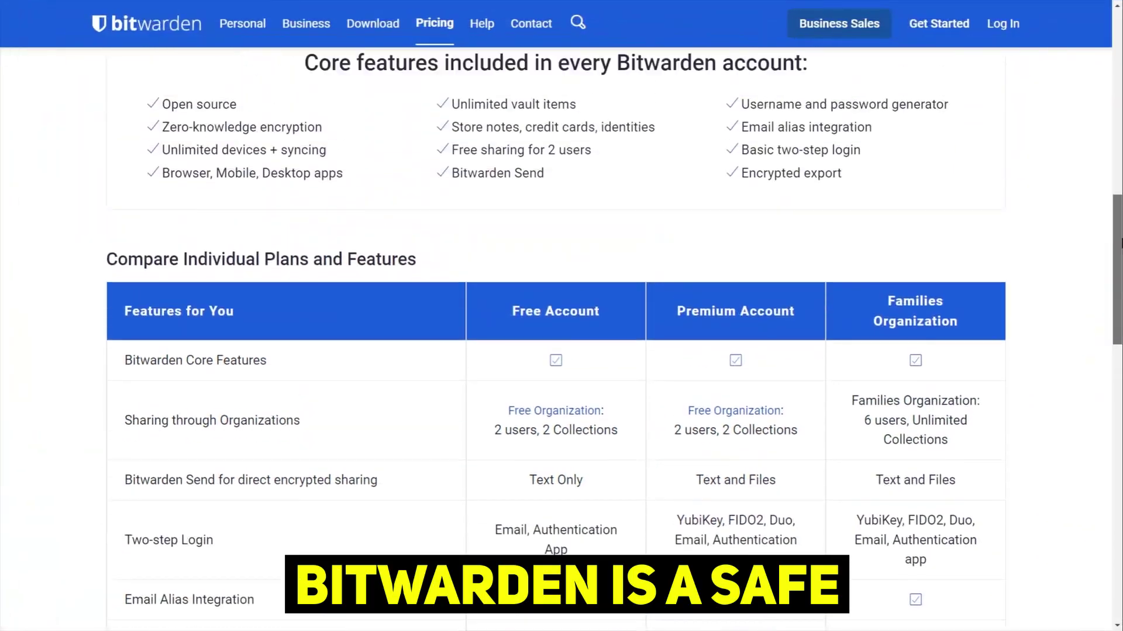
scroll(562, 352, "up", 10)
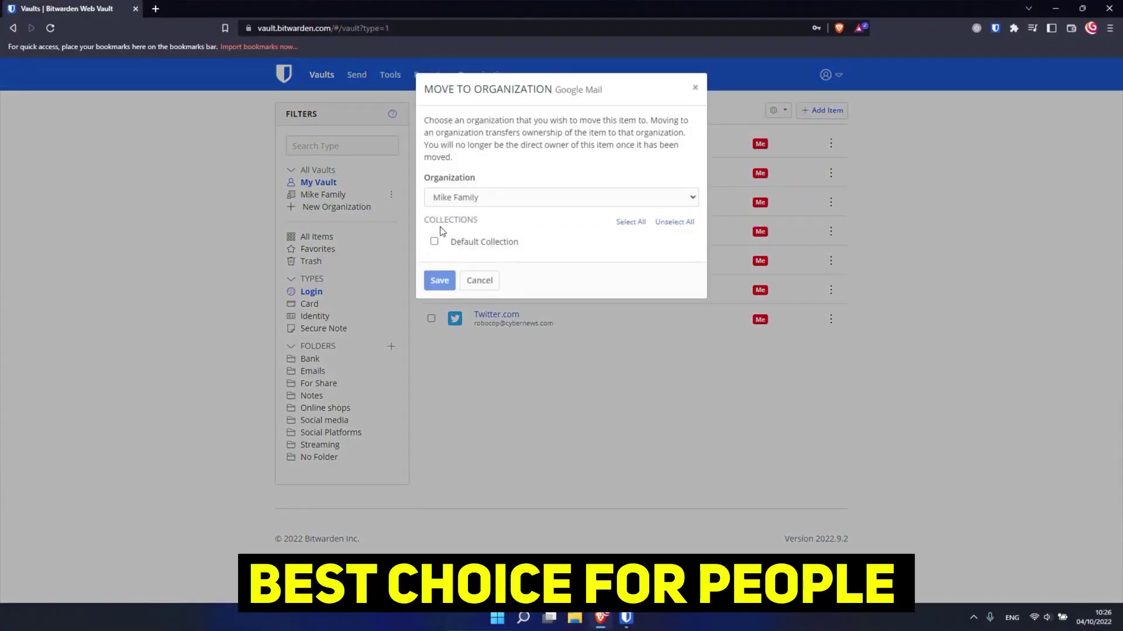
Step: Check the Organization dropdown in Bitwarden's Move to Organization dialog
left_click(478, 197)
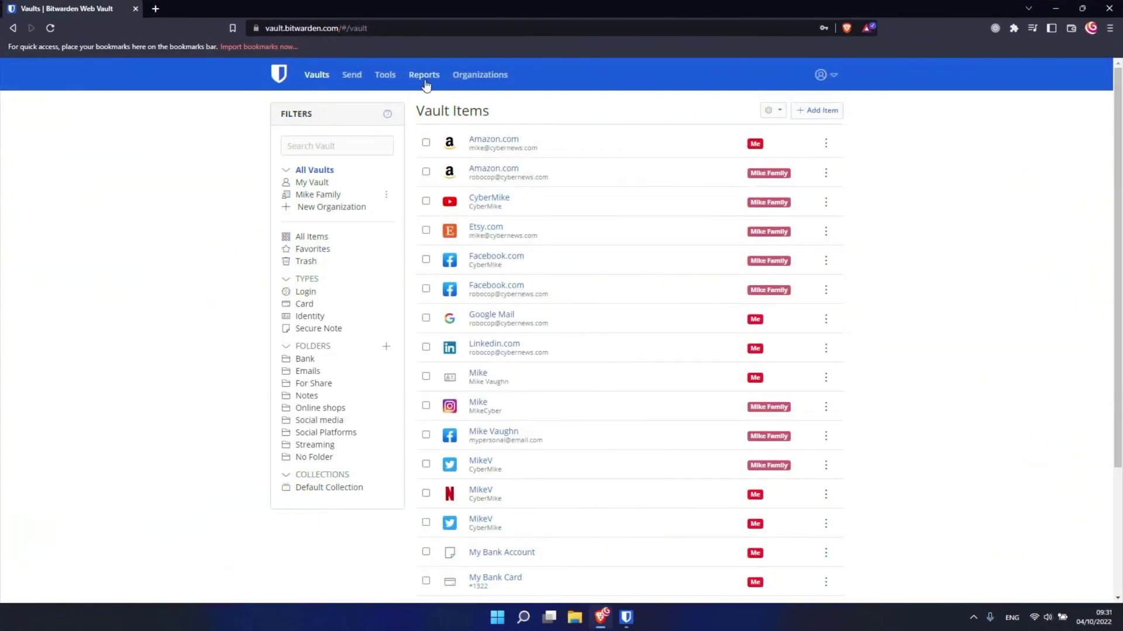
Step: Open the web vault's Reports page for password security
left_click(425, 74)
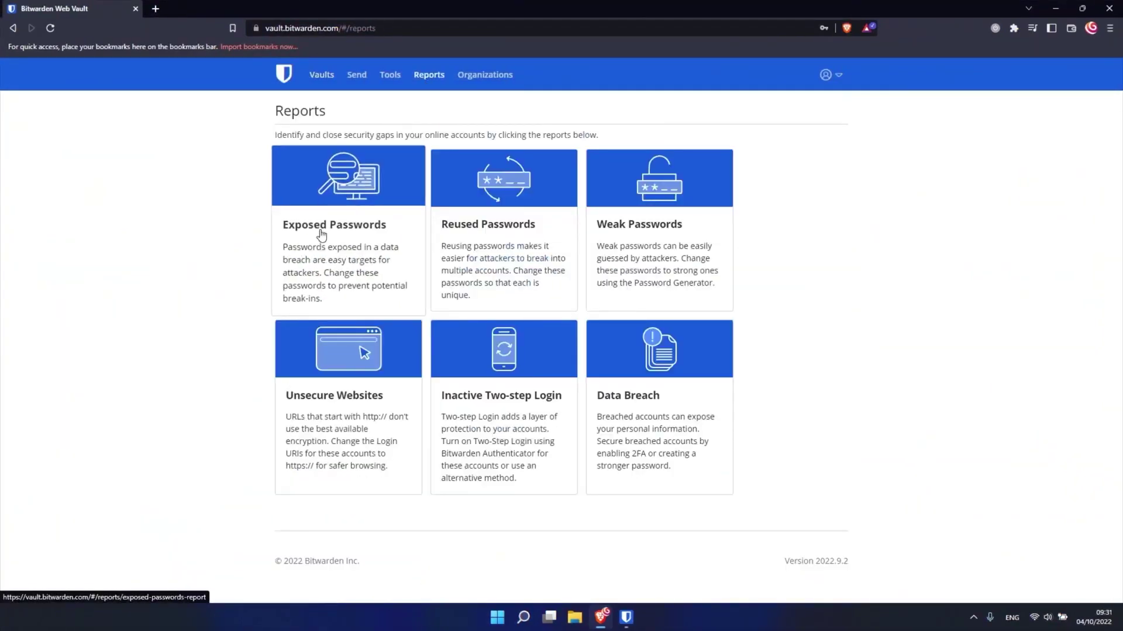